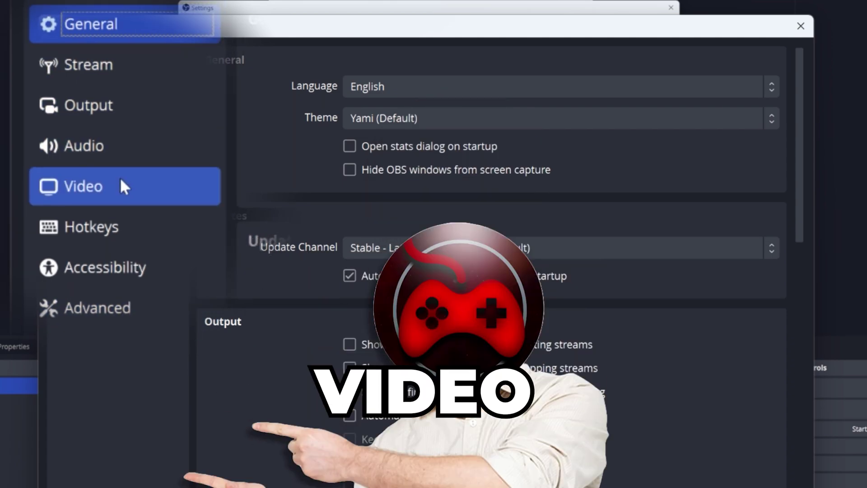
Keep the base and output resolution at 2560x1440 and the frame rate at 60 FPS
{"action": "left_click", "coordinate": [122, 185]}
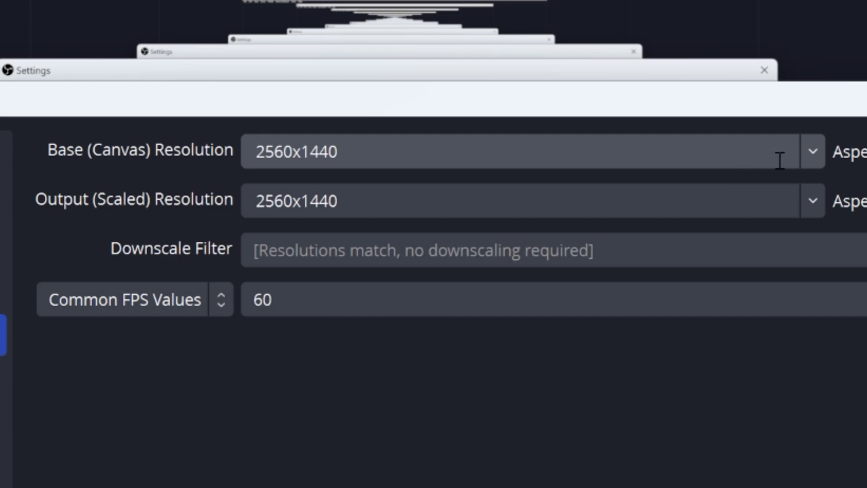
{"action": "left_click", "coordinate": [568, 102]}
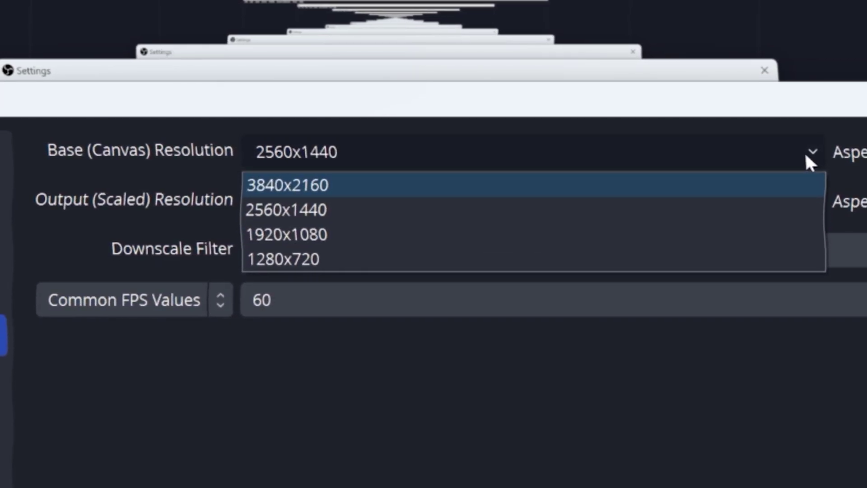
{"action": "left_click", "coordinate": [834, 172]}
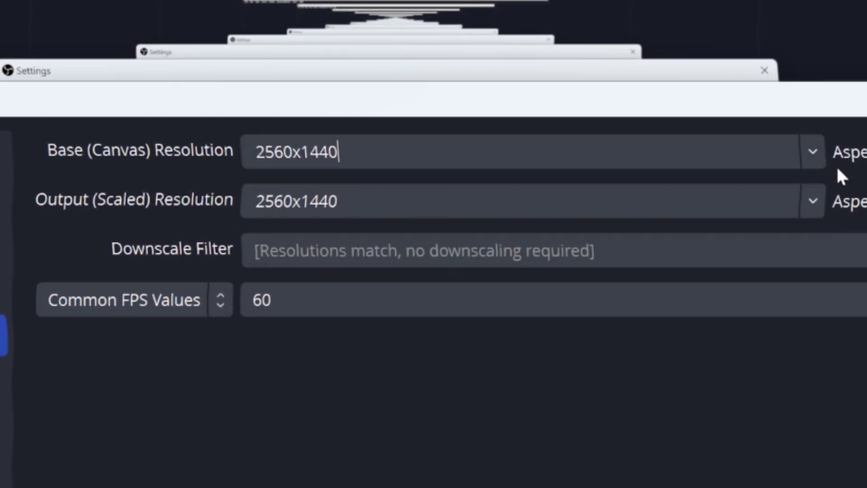
{"action": "left_click", "coordinate": [811, 198]}
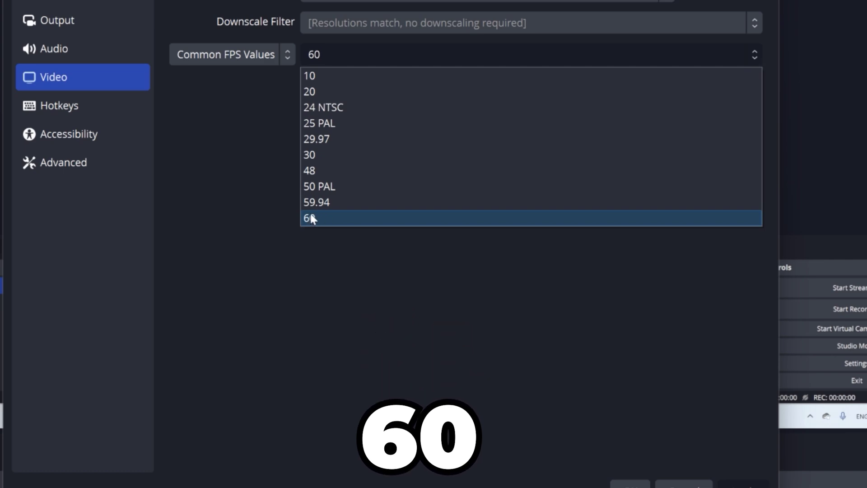
{"action": "left_click", "coordinate": [310, 218]}
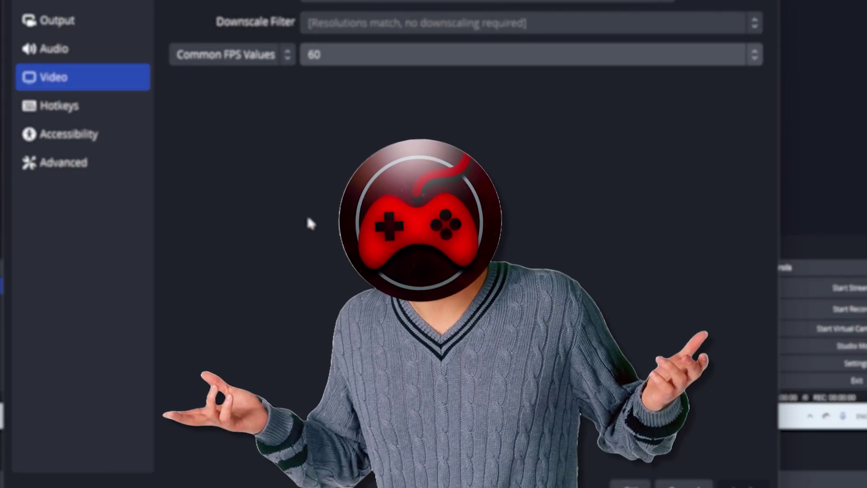
{"action": "left_click", "coordinate": [75, 22]}
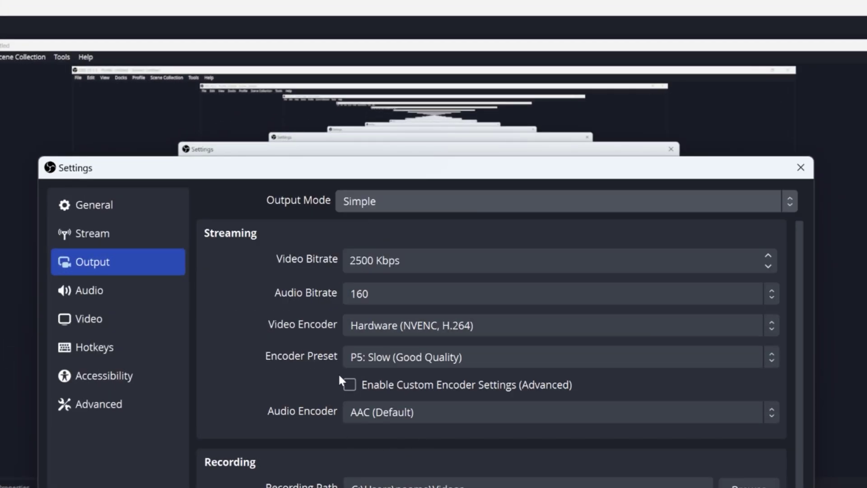
Change the Output Mode to Advanced and look over the encoder settings
{"action": "left_click", "coordinate": [376, 201]}
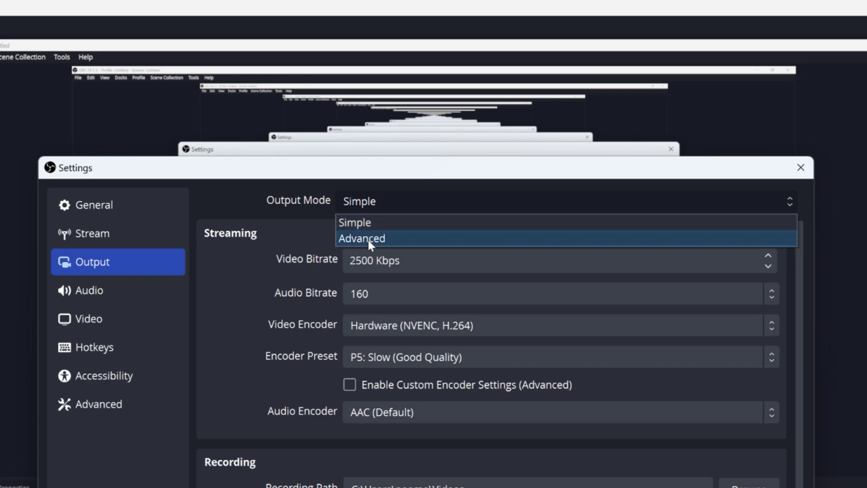
{"action": "left_click", "coordinate": [368, 240]}
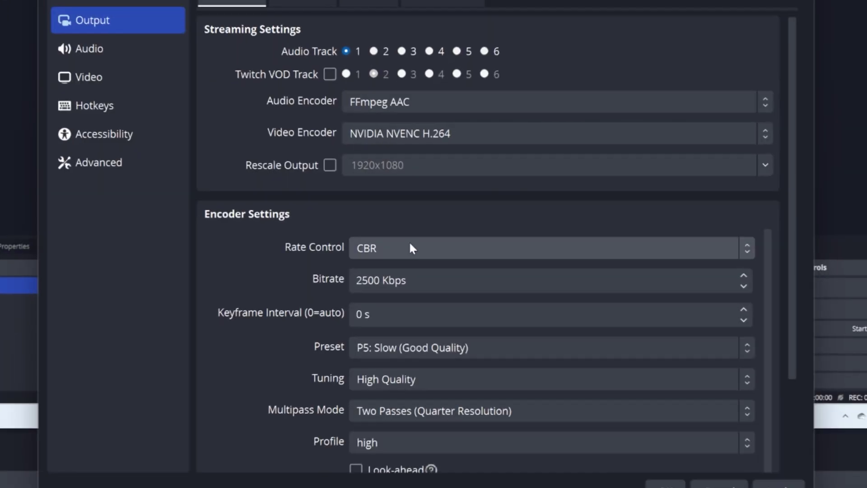
{"action": "scroll", "coordinate": [413, 271], "scroll_direction": "down", "scroll_amount": 1}
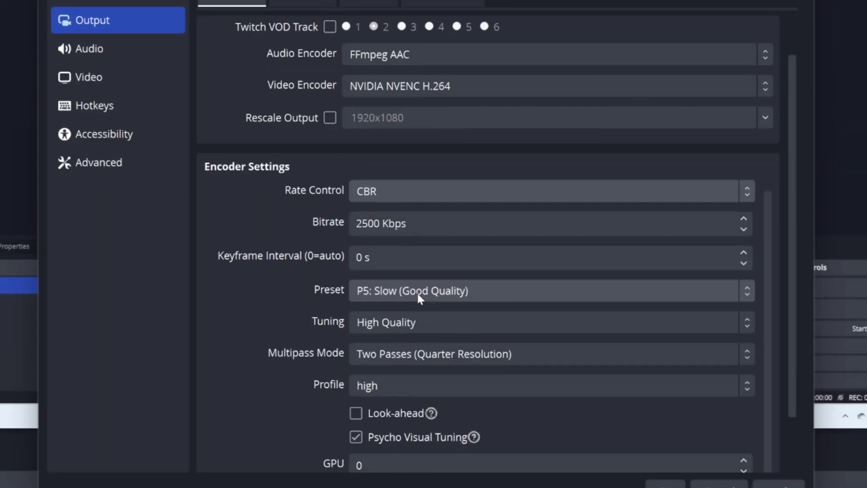
{"action": "scroll", "coordinate": [423, 312], "scroll_direction": "up", "scroll_amount": 1}
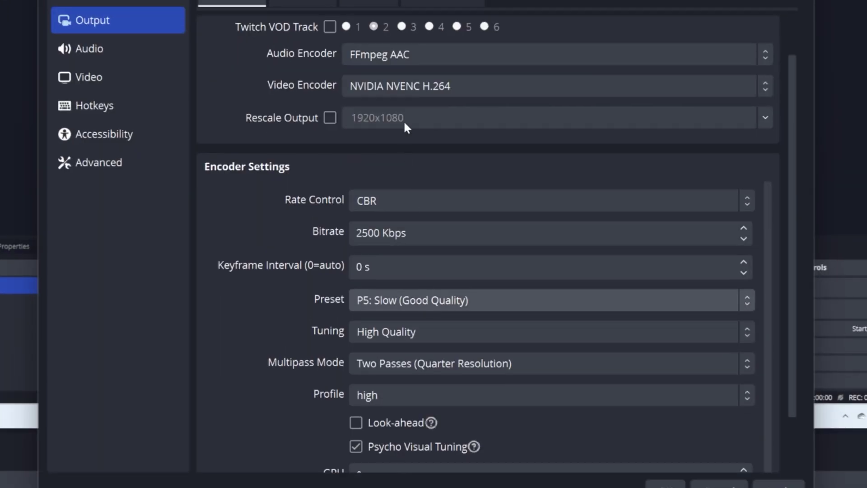
{"action": "scroll", "coordinate": [408, 115], "scroll_direction": "up", "scroll_amount": 2}
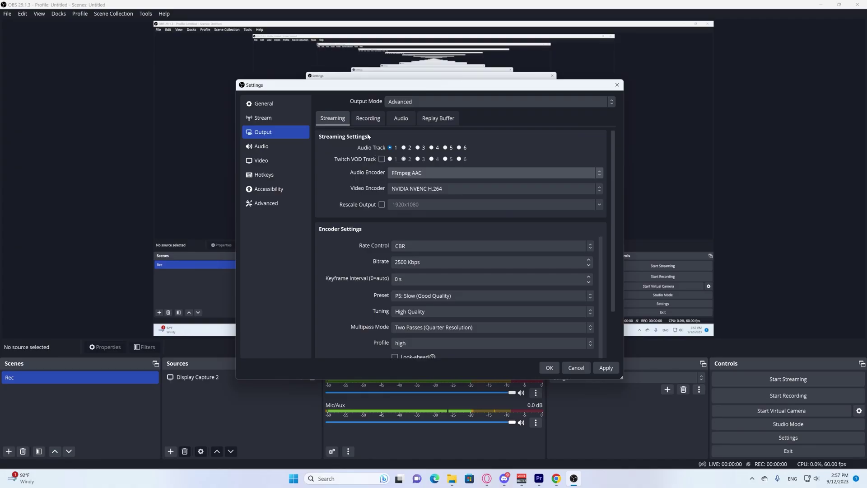
Set the recording Type to Standard and the Recording Format to Fragmented MP4 (.mp4)
{"action": "left_click", "coordinate": [341, 212]}
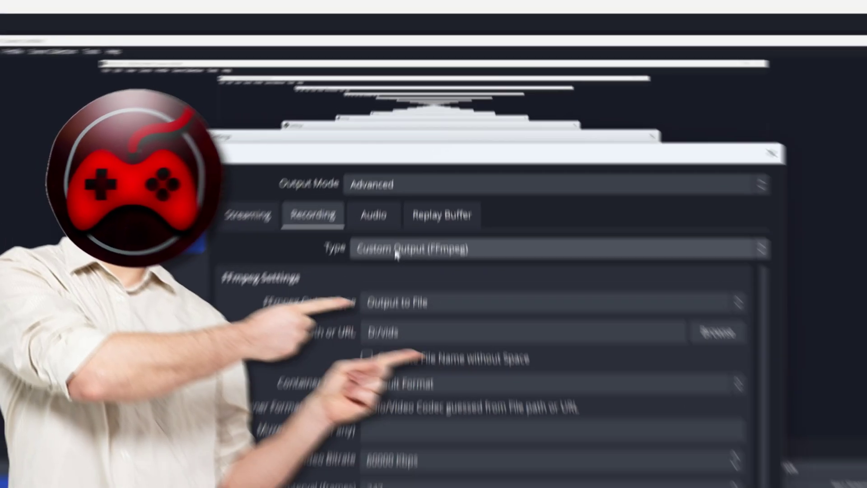
{"action": "left_click", "coordinate": [397, 136]}
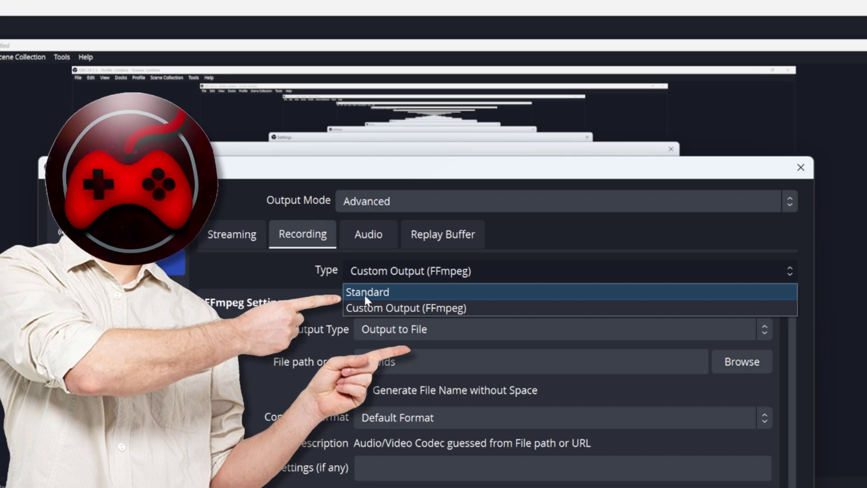
{"action": "left_click", "coordinate": [364, 294]}
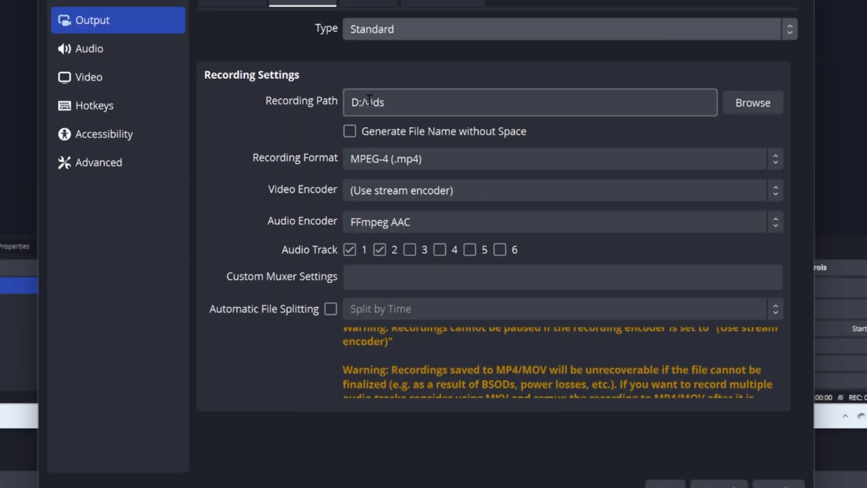
{"action": "left_click", "coordinate": [408, 163]}
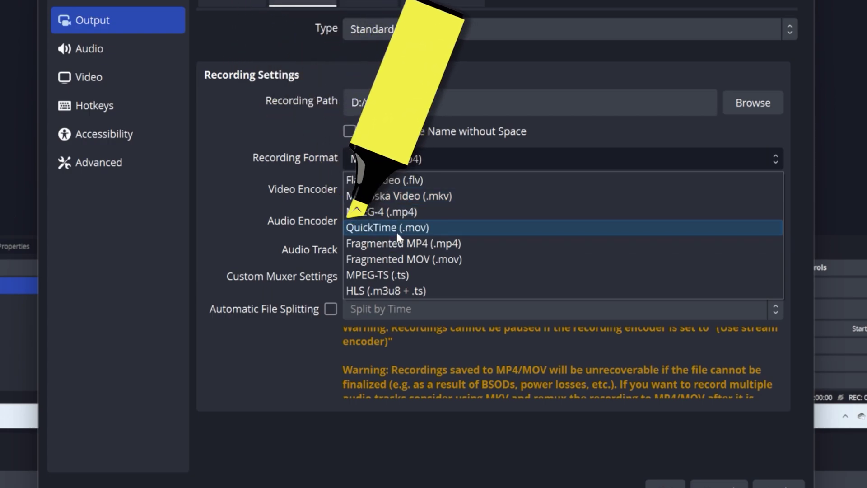
{"action": "left_click", "coordinate": [424, 244]}
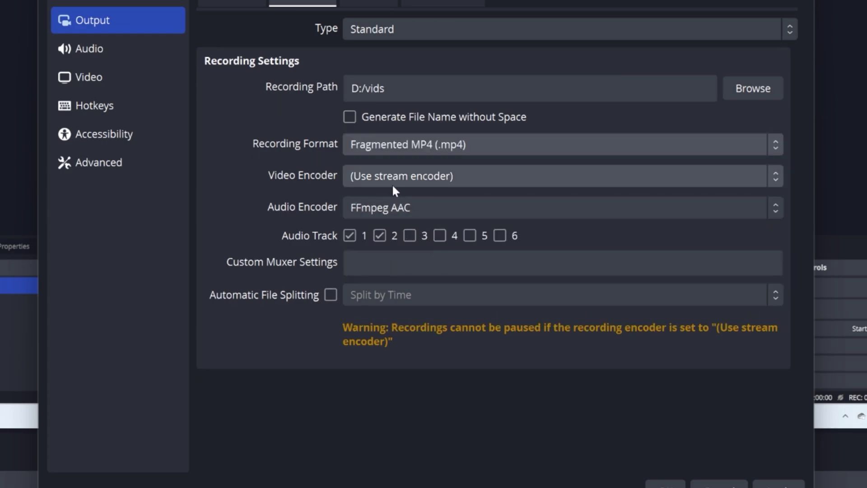
Use NVIDIA NVENC H.264 as the recording video encoder, with FFmpeg AAC for audio
{"action": "left_click", "coordinate": [484, 181]}
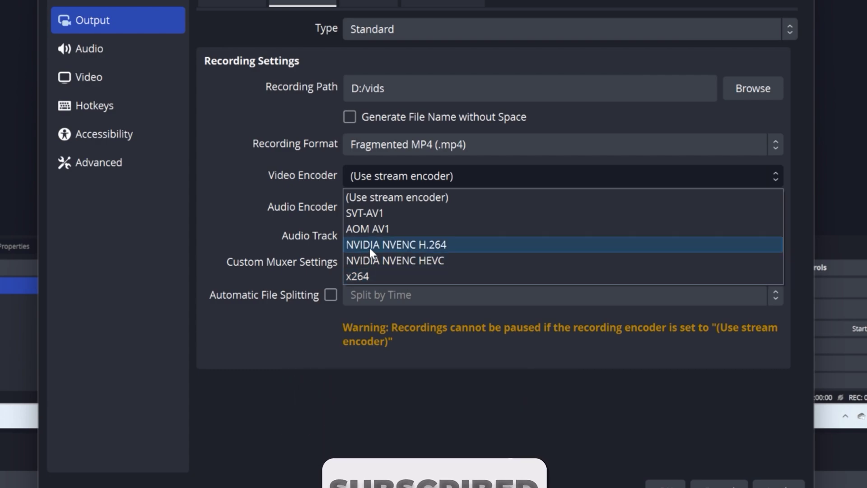
{"action": "left_click", "coordinate": [427, 244]}
{"action": "left_click", "coordinate": [384, 207]}
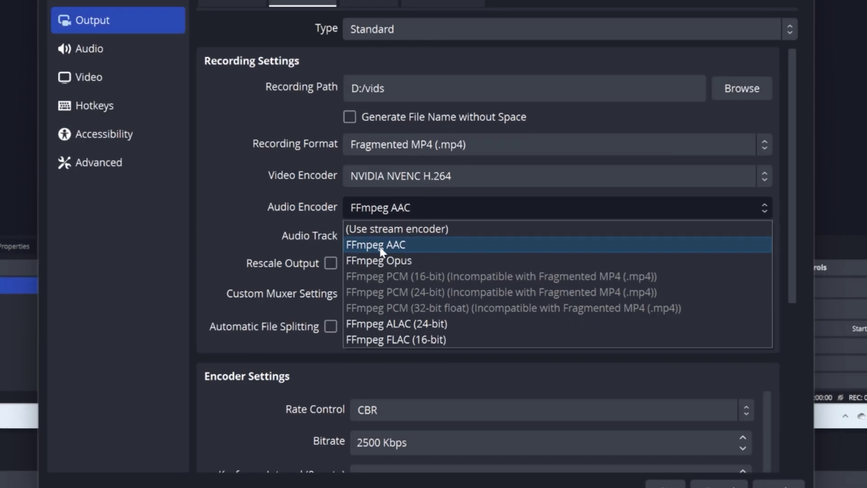
{"action": "left_click", "coordinate": [389, 246]}
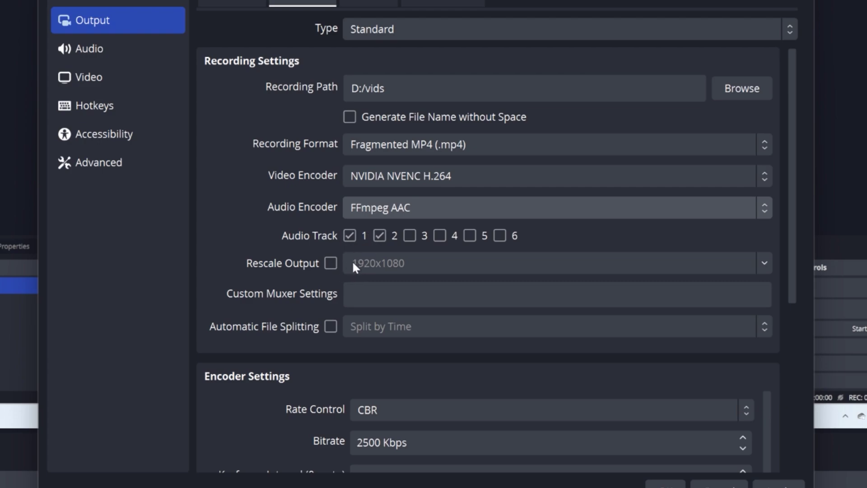
{"action": "scroll", "coordinate": [353, 262], "scroll_direction": "down", "scroll_amount": 5}
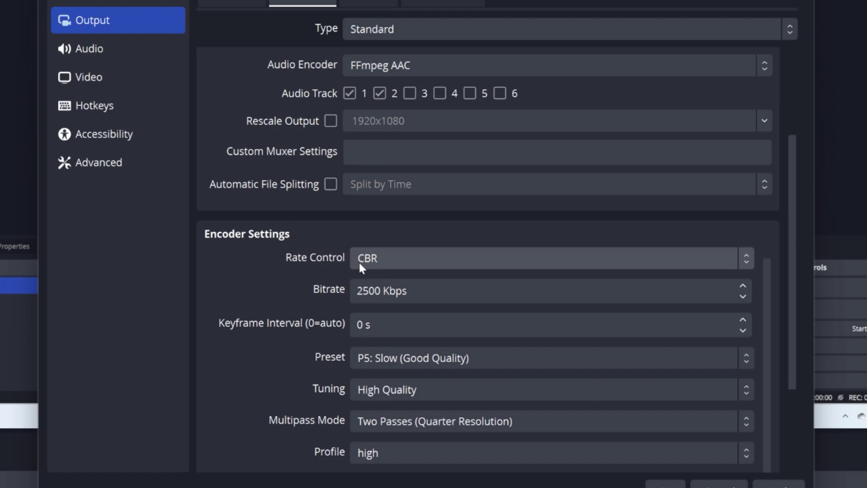
Keep CBR rate control and change the recording bitrate from 2500 to 60000 Kbps
{"action": "left_click", "coordinate": [381, 257]}
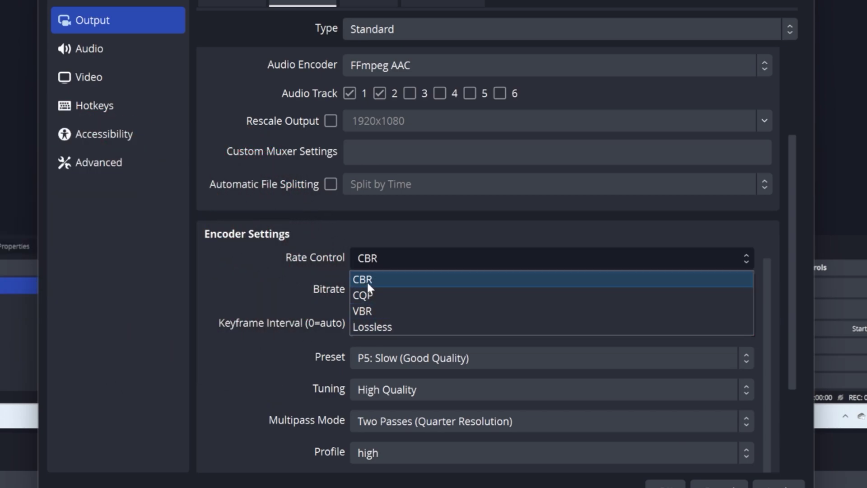
{"action": "left_click", "coordinate": [366, 280]}
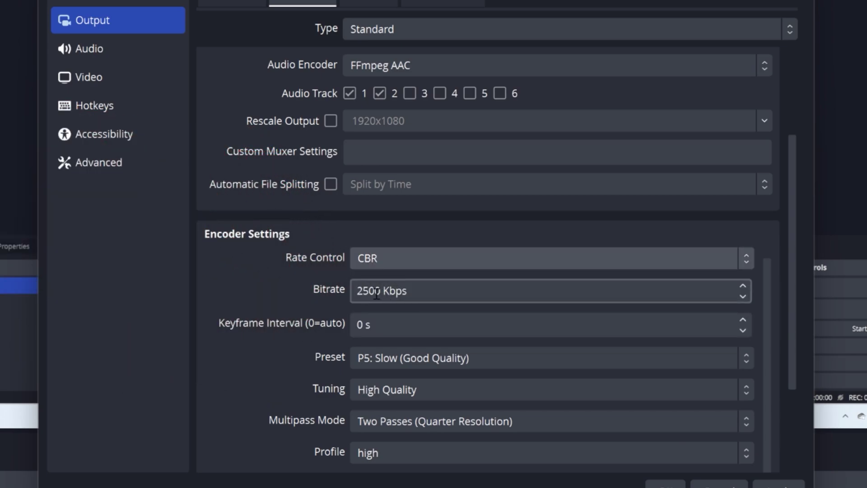
{"action": "left_click_drag", "start_coordinate": [378, 291], "coordinate": [368, 291]}
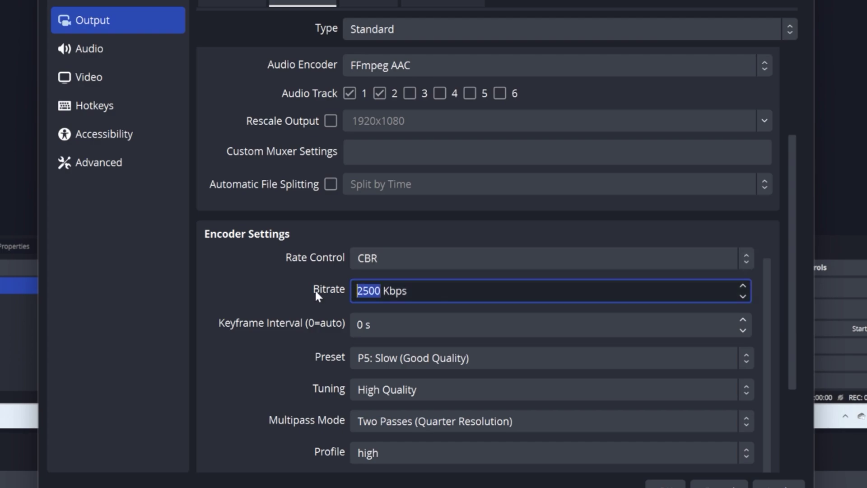
{"action": "type", "text": "60000"}
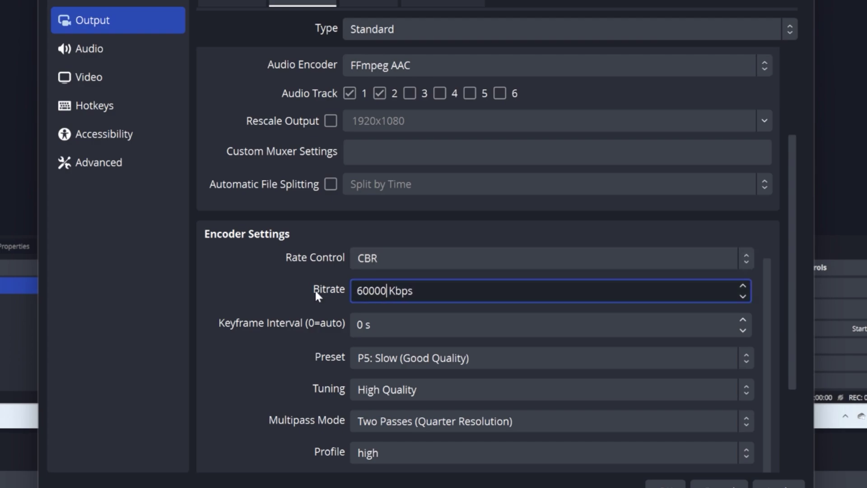
{"action": "left_click", "coordinate": [315, 292]}
{"action": "left_click", "coordinate": [370, 291]}
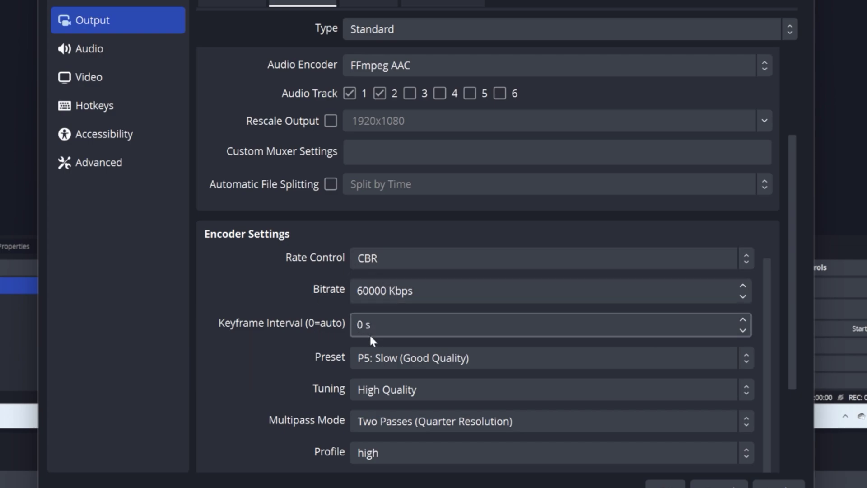
Select the P6: Slower (Better Quality) preset, with High Quality tuning and high profile
{"action": "left_click", "coordinate": [384, 362]}
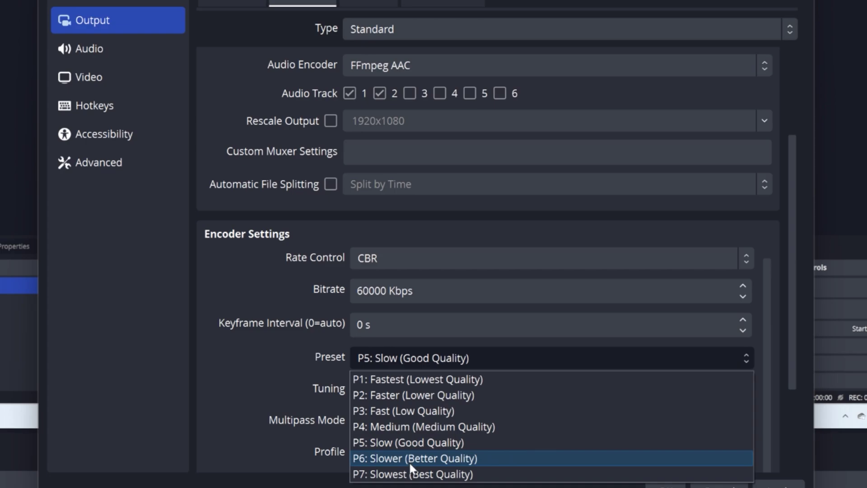
{"action": "left_click", "coordinate": [437, 459]}
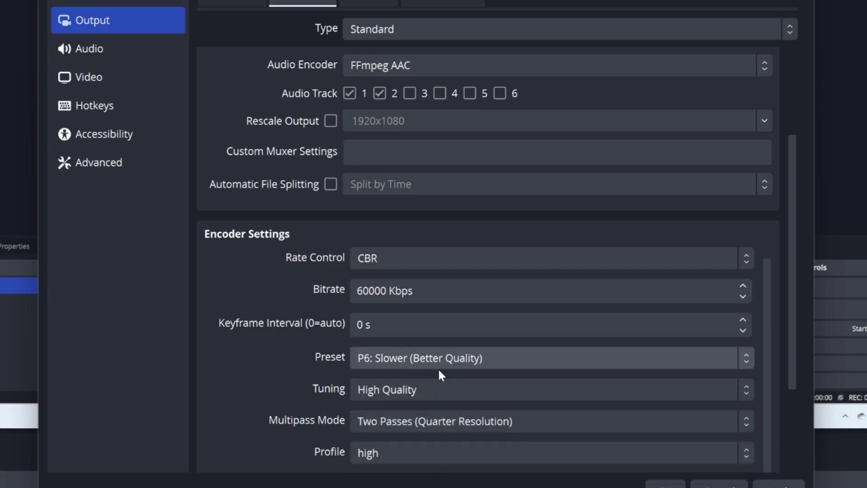
{"action": "left_click", "coordinate": [394, 397]}
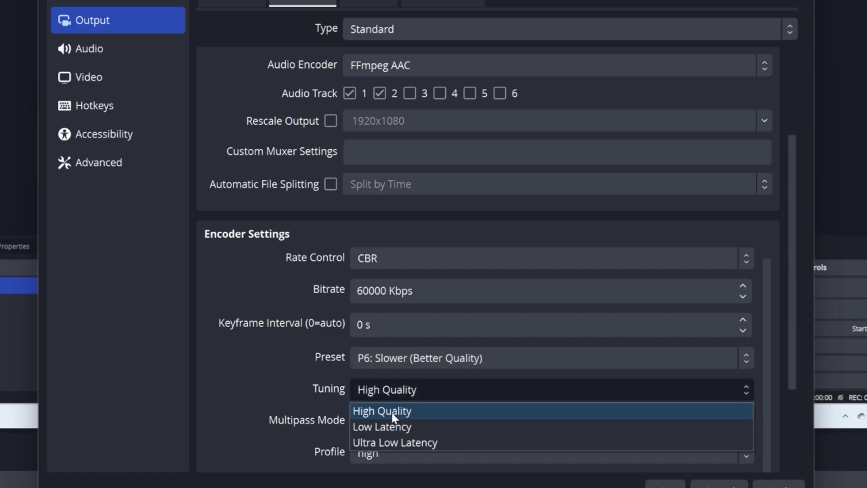
{"action": "left_click", "coordinate": [398, 411]}
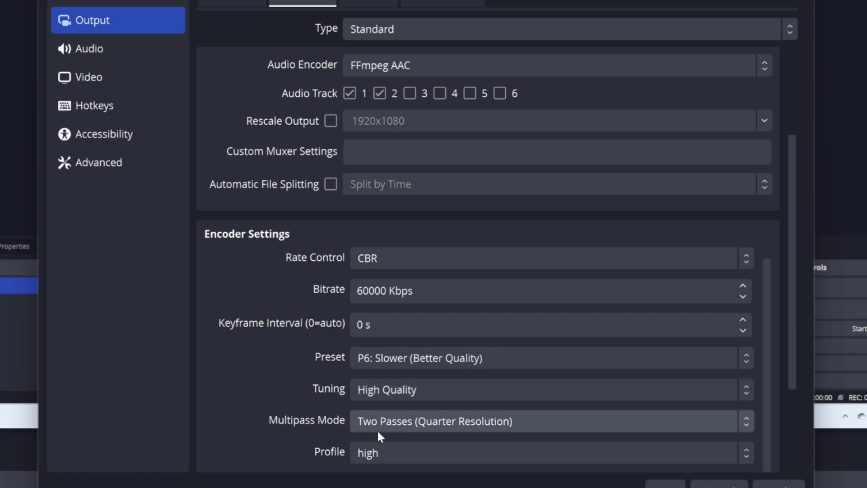
{"action": "left_click", "coordinate": [373, 455]}
{"action": "left_click", "coordinate": [378, 471]}
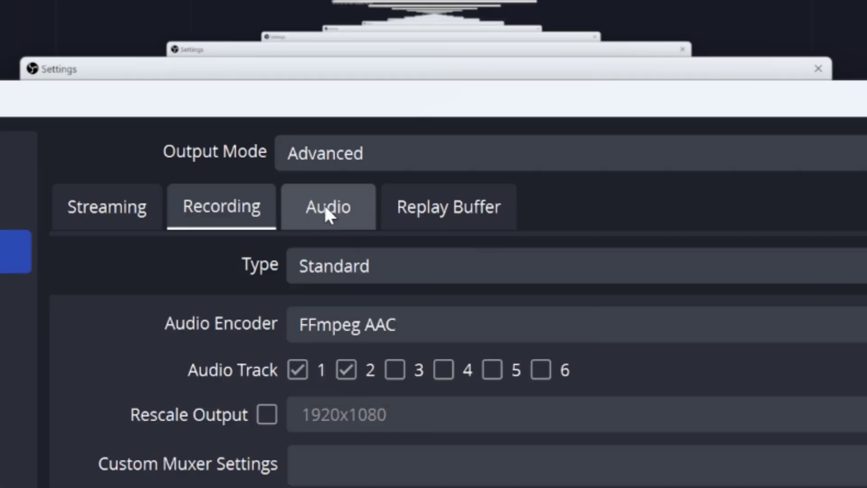
{"action": "left_click", "coordinate": [369, 4]}
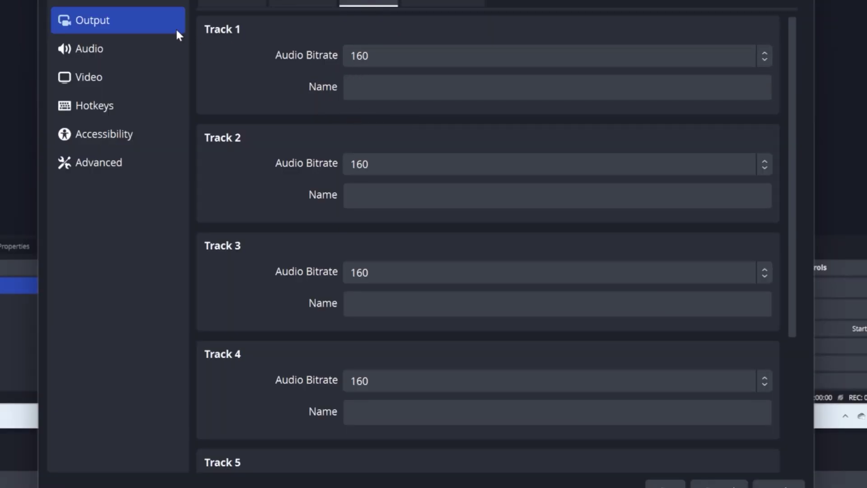
On the Audio settings page, keep the sample rate at 48 kHz
{"action": "left_click", "coordinate": [106, 50]}
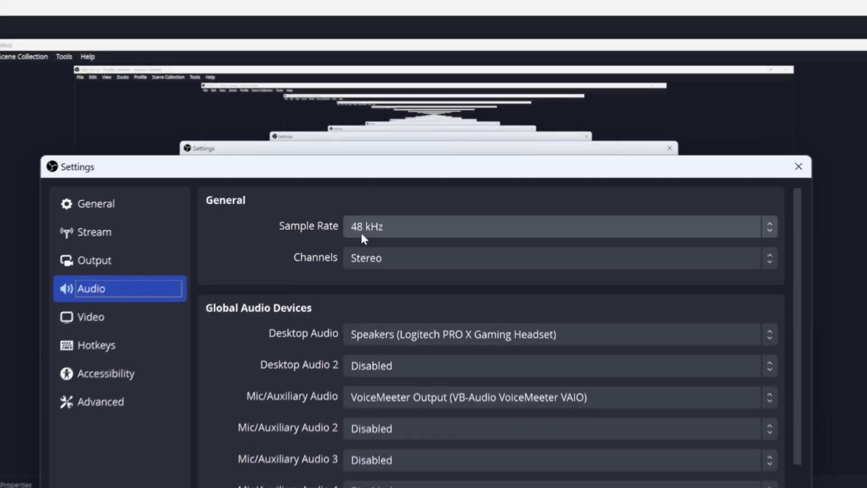
{"action": "left_click", "coordinate": [360, 231]}
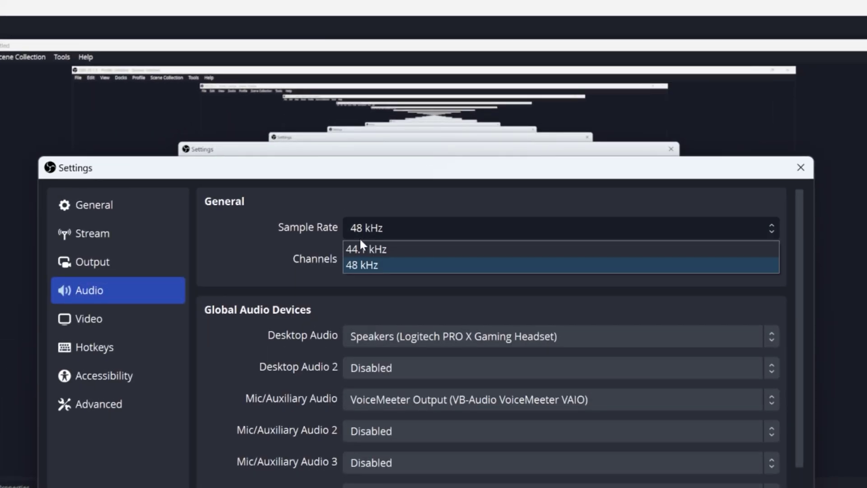
{"action": "left_click", "coordinate": [375, 265]}
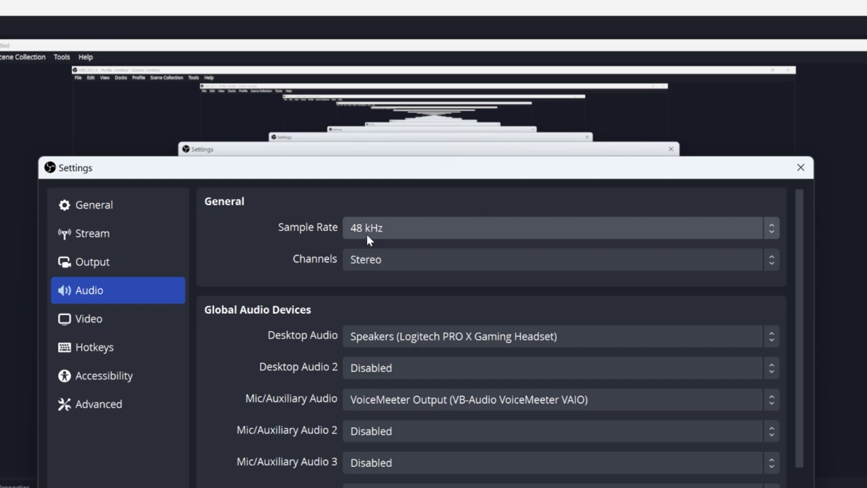